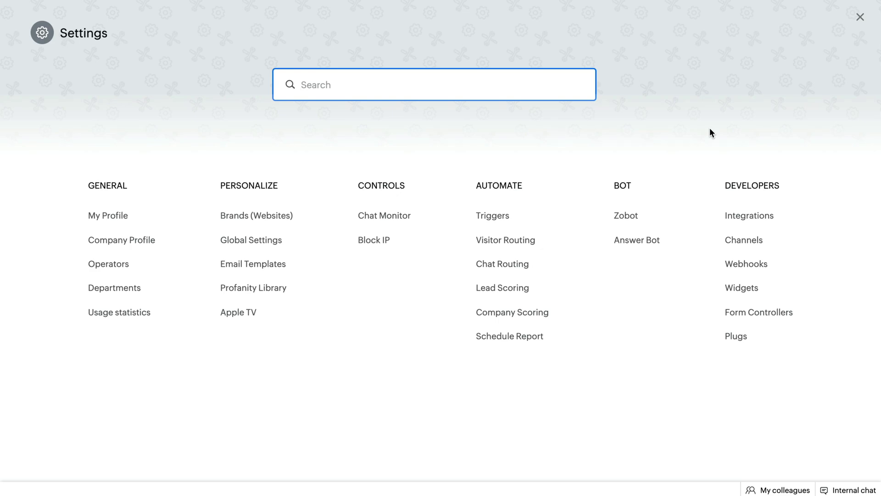
# Start a new widget in Settings > Widgets and name it Zylker
pyautogui.click(729, 288)
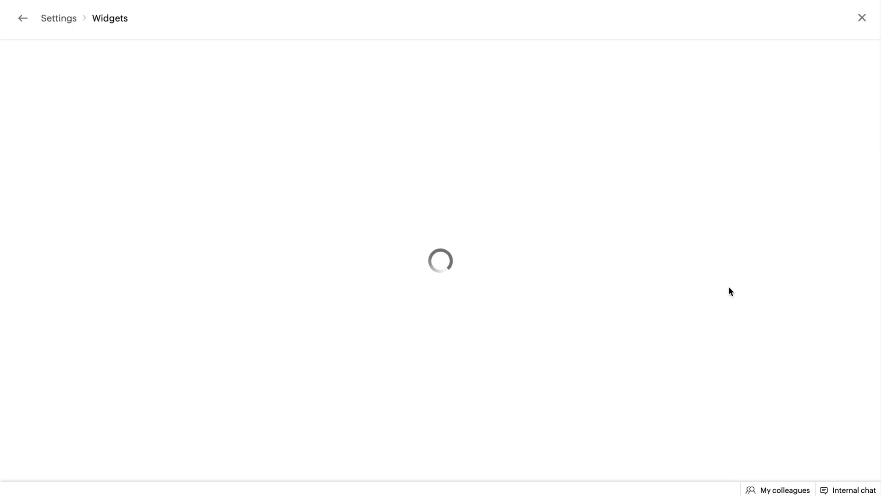
pyautogui.click(805, 72)
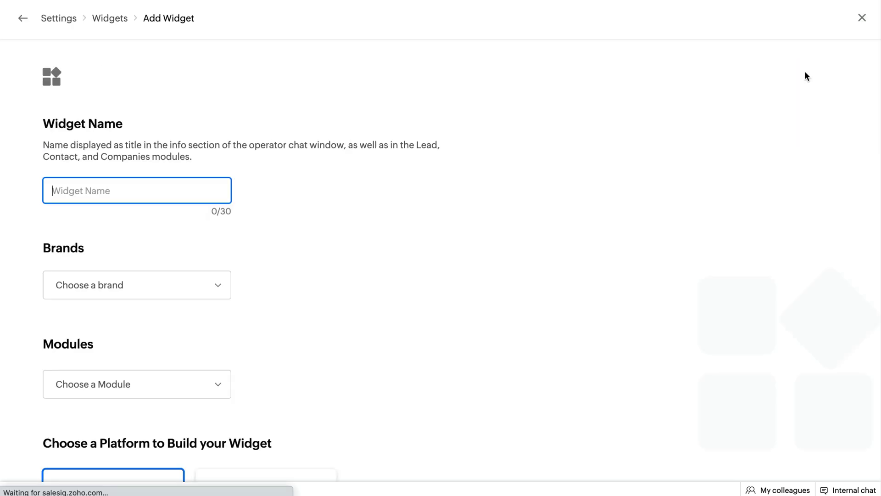
pyautogui.write('Zylker')
# Assign the widget to the Zylker Travels brand and Conversation module, keeping Scripts as platform
pyautogui.click(115, 282)
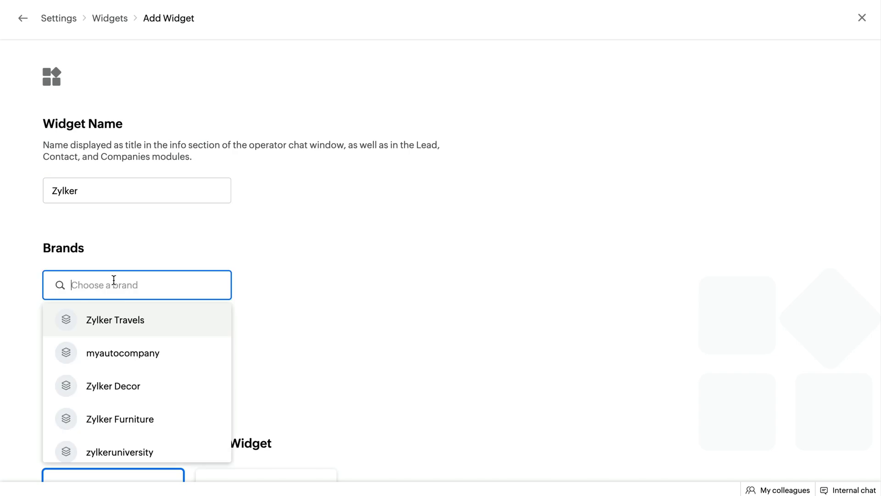
pyautogui.click(118, 331)
pyautogui.click(329, 310)
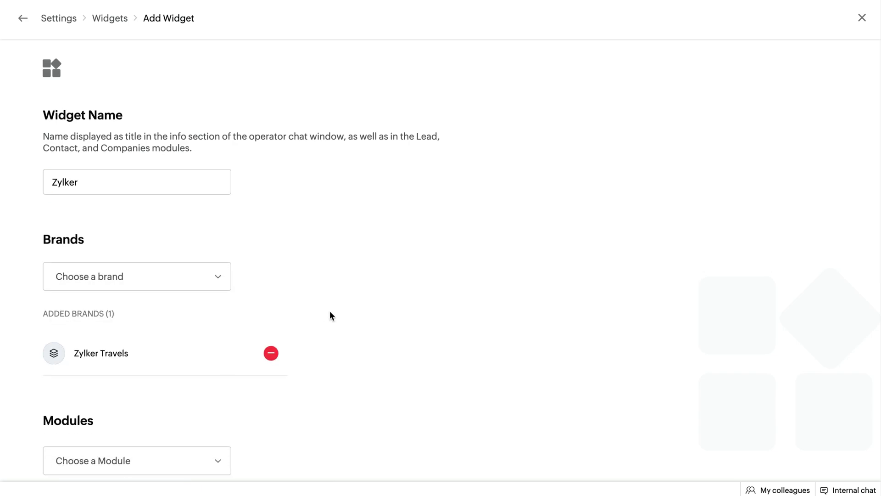
pyautogui.scroll(-5, 329, 310)
pyautogui.click(144, 242)
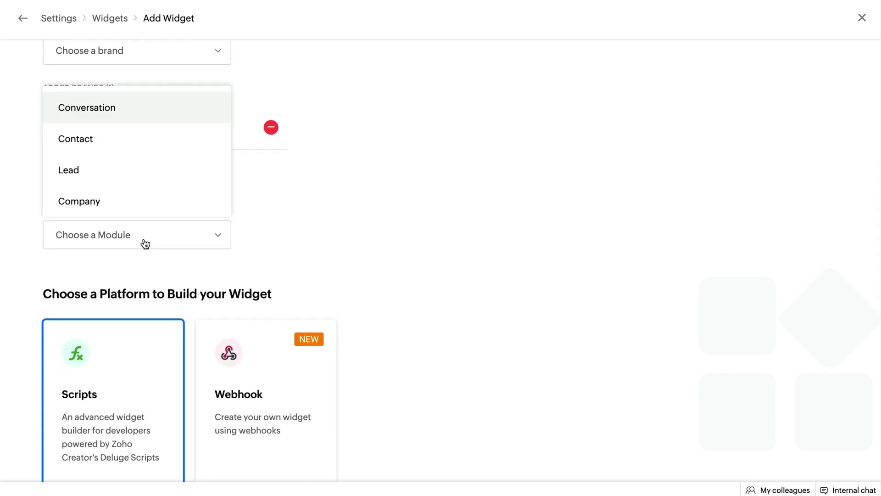
pyautogui.click(136, 120)
pyautogui.click(351, 251)
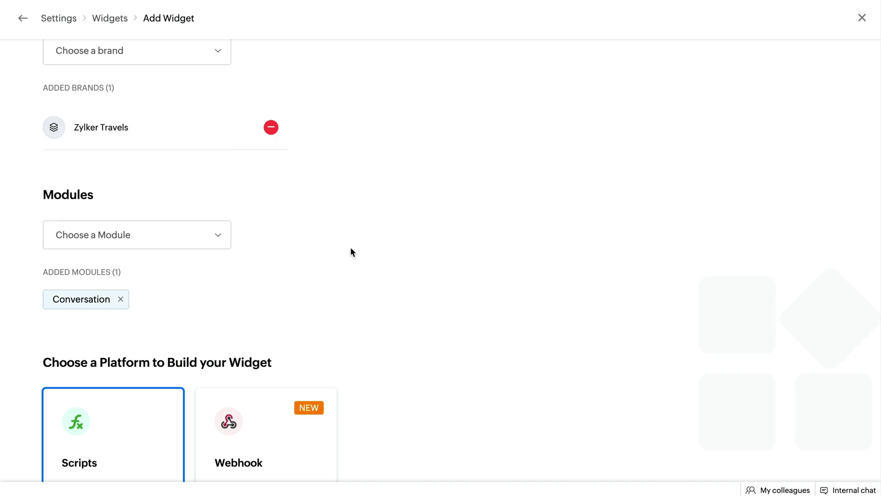
pyautogui.scroll(-5, 493, 352)
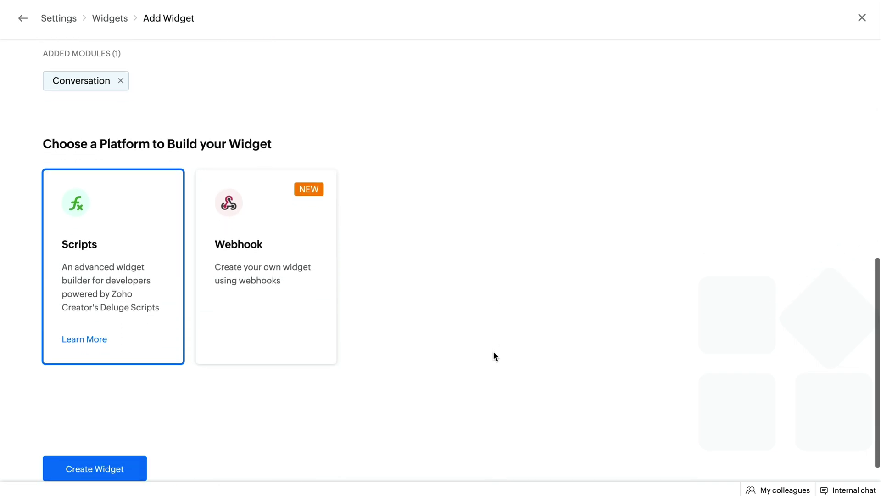
pyautogui.scroll(-1, 493, 351)
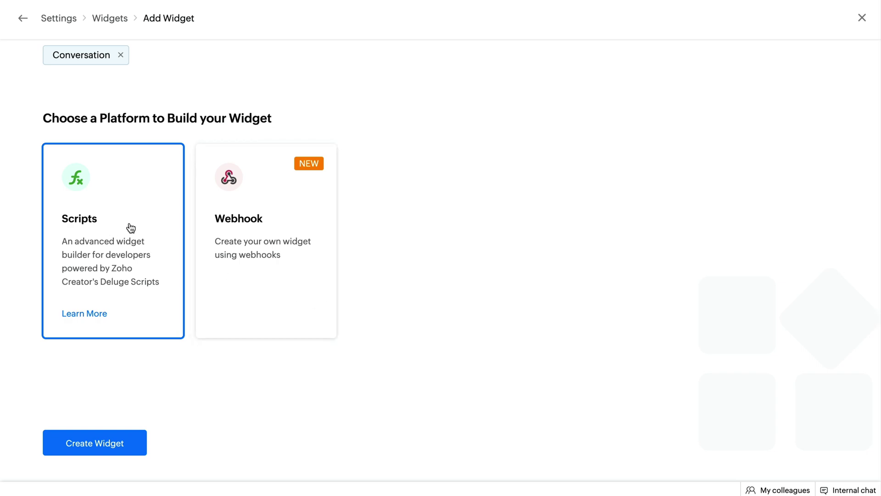
# Create the Zylker widget and review its Detail Handler code for metric, fieldset and listing sections
pyautogui.click(92, 438)
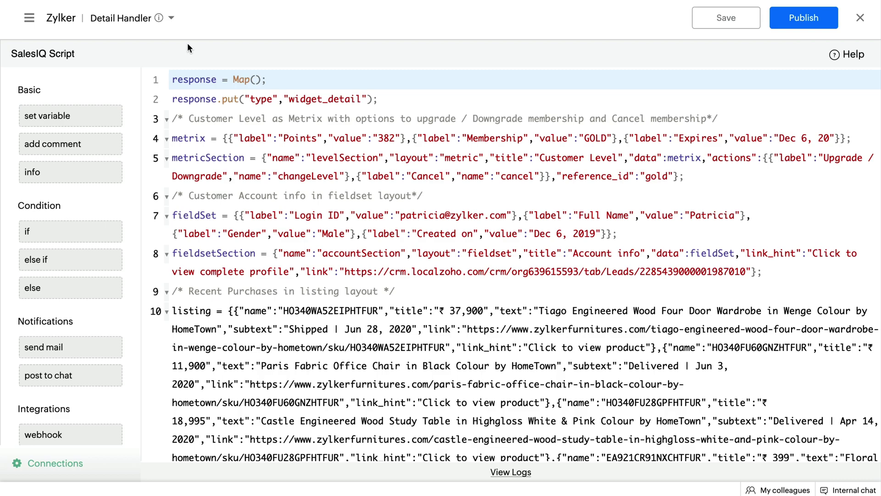
pyautogui.click(126, 23)
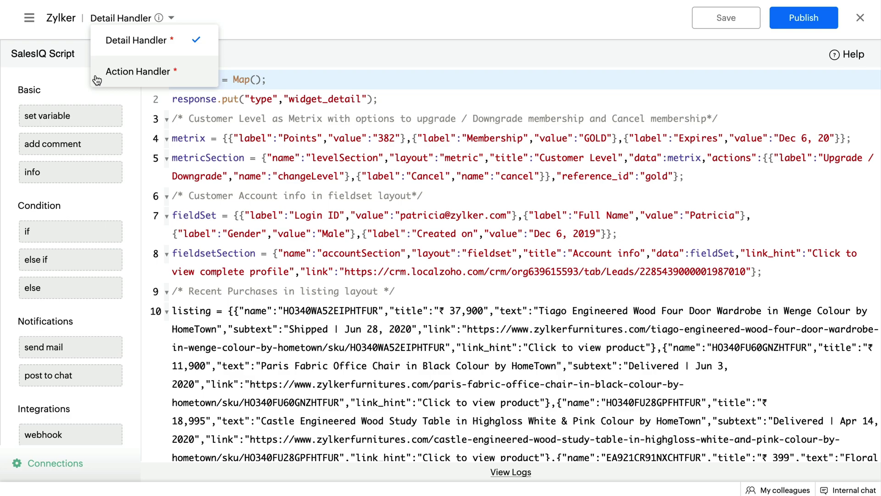
pyautogui.click(62, 60)
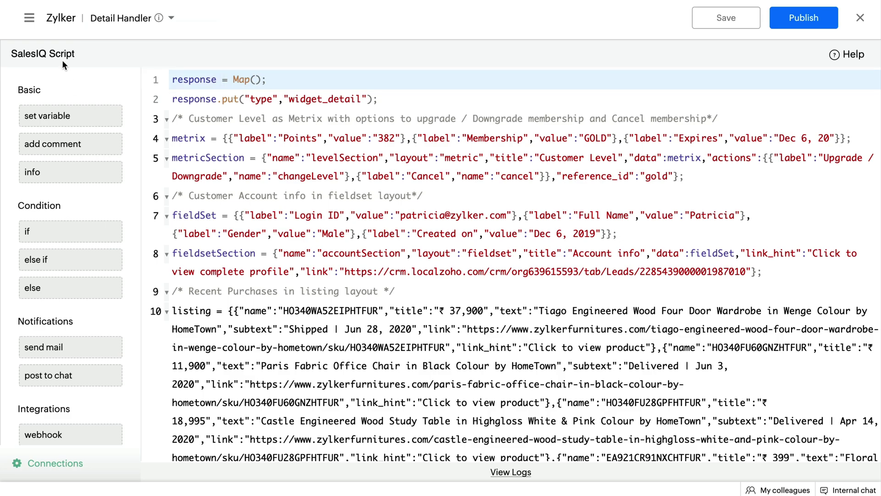
pyautogui.scroll(-5, 113, 233)
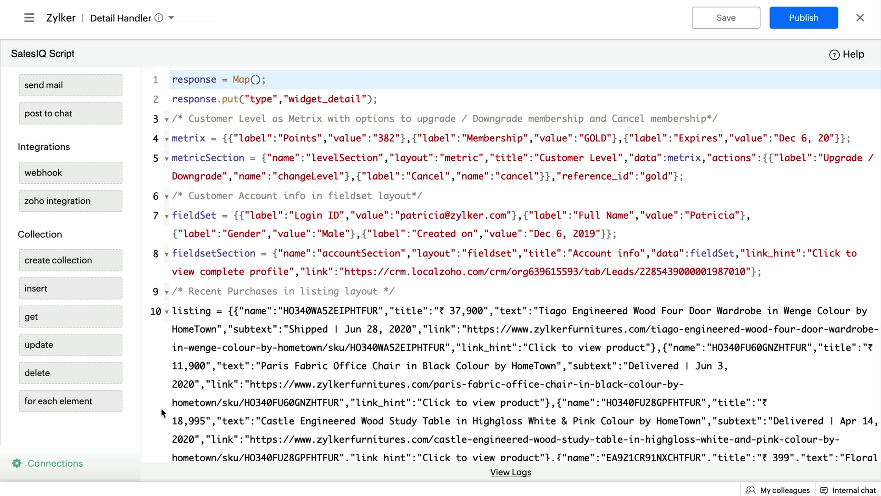
# In Connections, begin a new connection and start defining a custom service under Custom Services
pyautogui.click(40, 461)
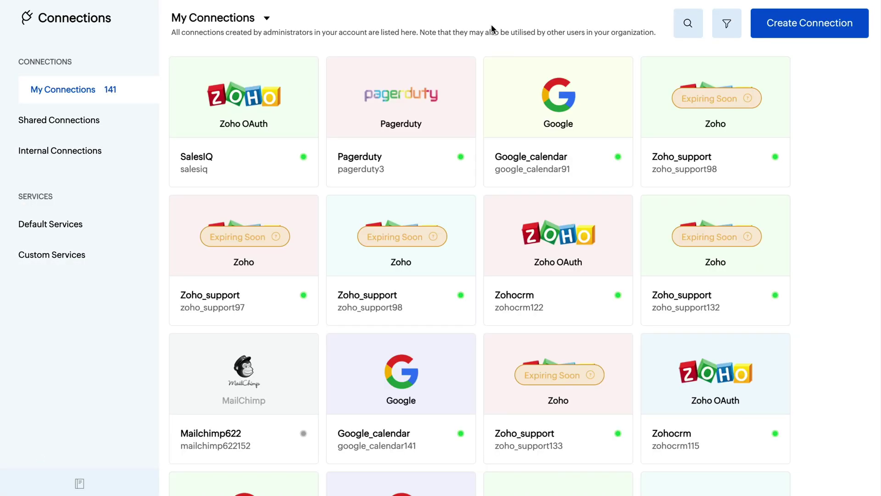
pyautogui.click(759, 23)
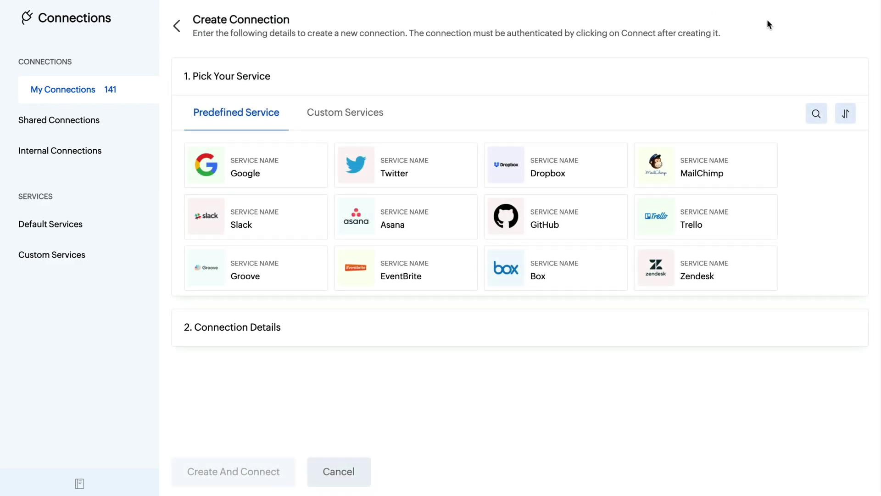
pyautogui.scroll(-2, 783, 199)
pyautogui.scroll(-10, 782, 198)
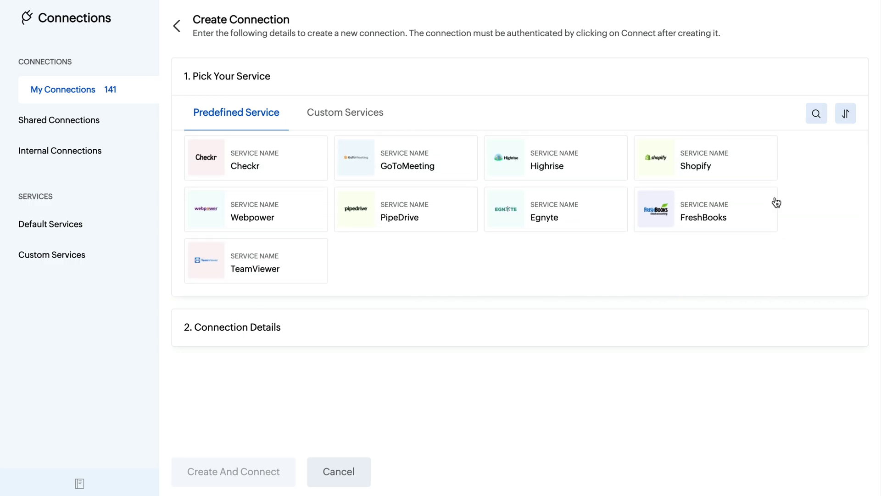
pyautogui.click(361, 114)
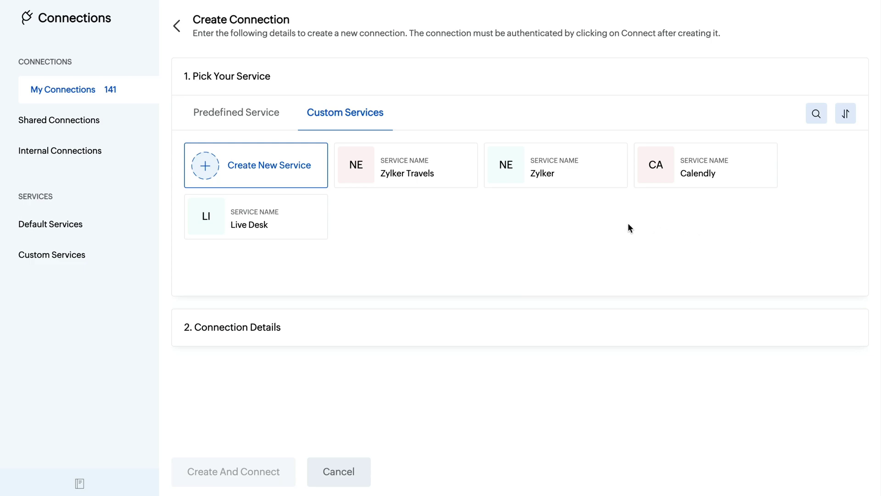
pyautogui.click(262, 166)
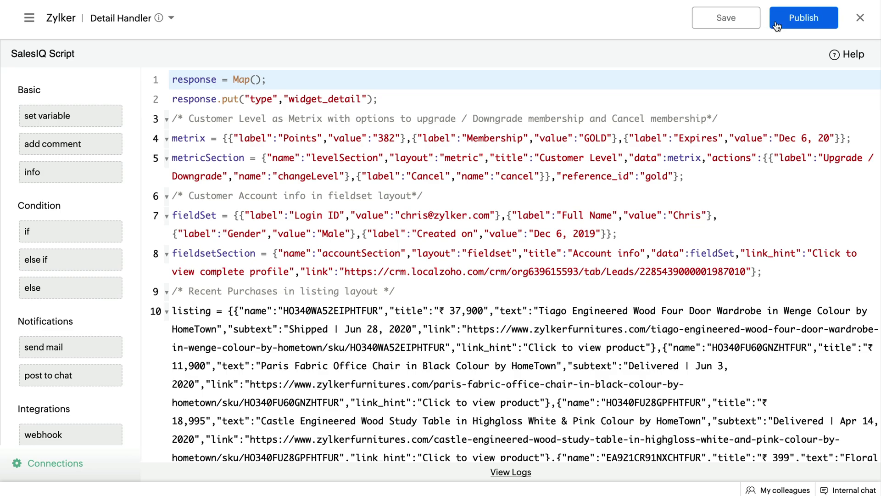
# Publish the Detail Handler script and preview the Zylker widget for conversation #3009
pyautogui.click(775, 20)
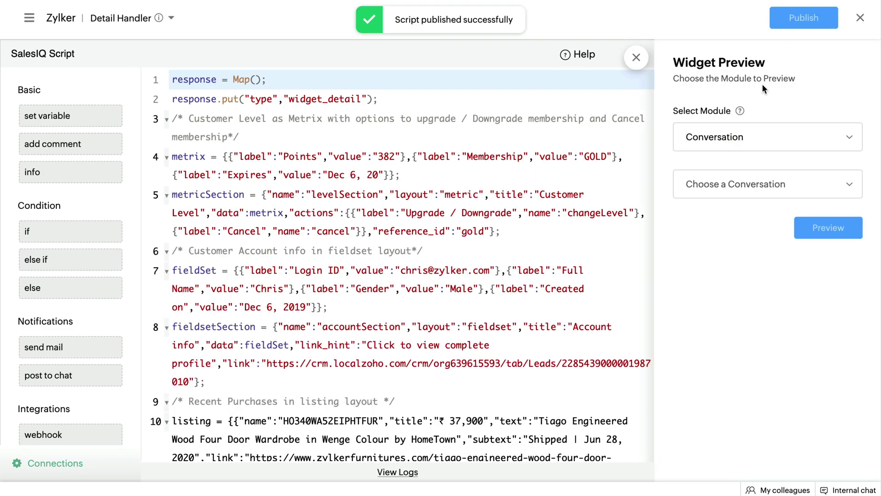
pyautogui.click(732, 177)
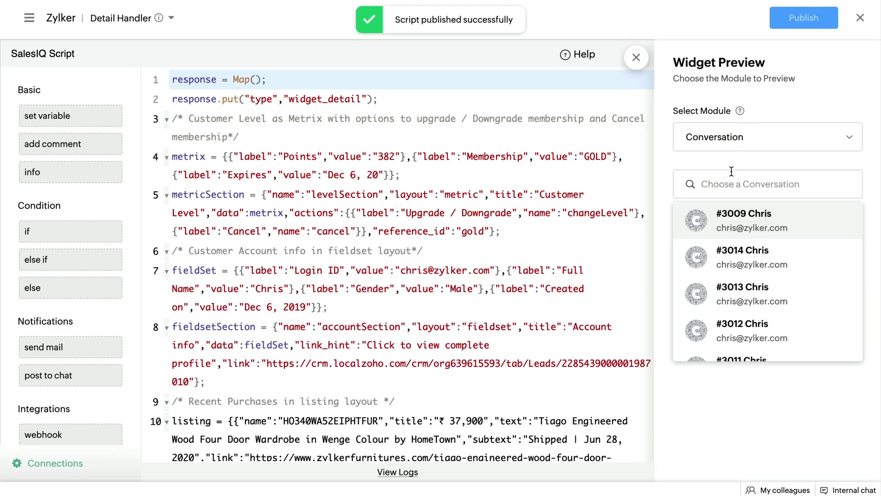
pyautogui.click(734, 212)
pyautogui.click(806, 229)
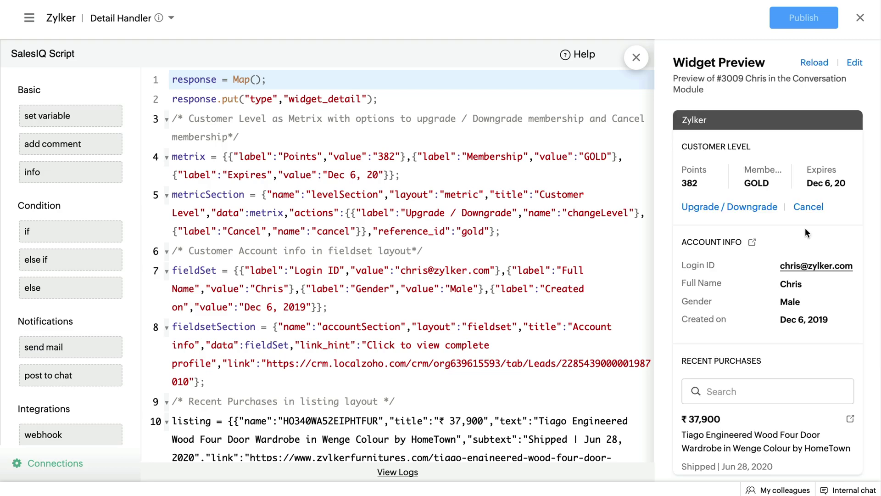
pyautogui.scroll(-5, 805, 227)
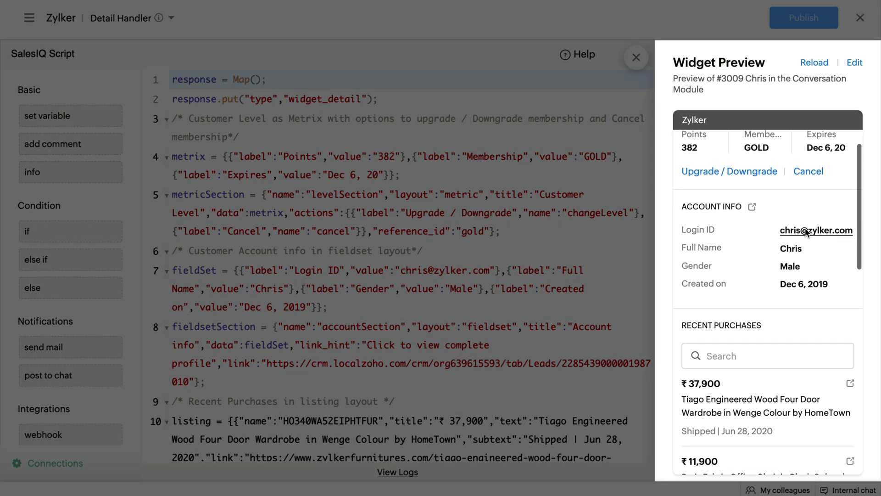
pyautogui.scroll(-3, 805, 228)
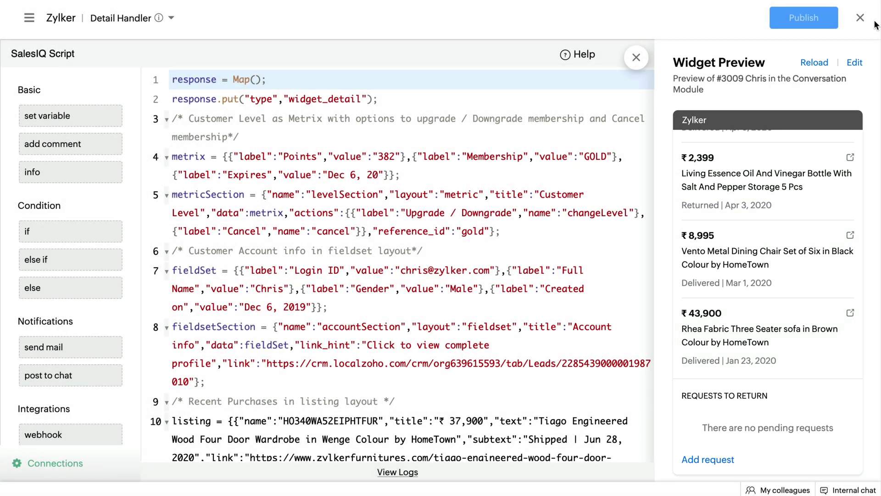
pyautogui.click(860, 18)
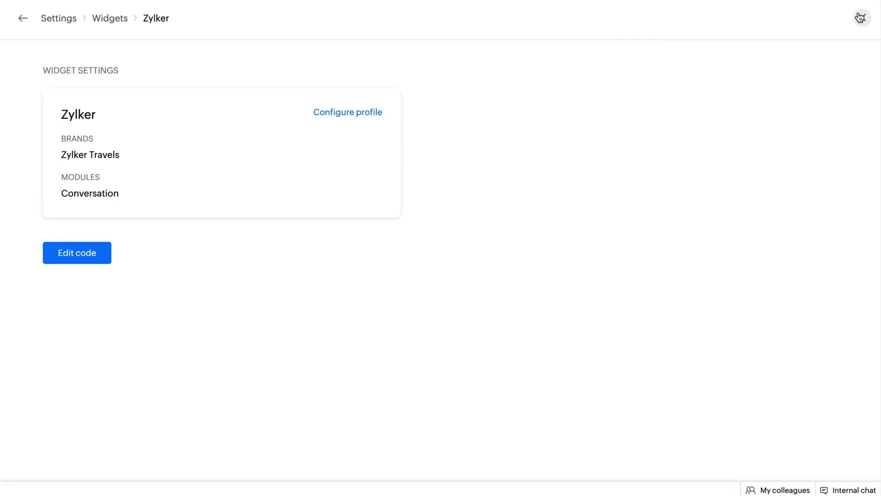
pyautogui.click(83, 258)
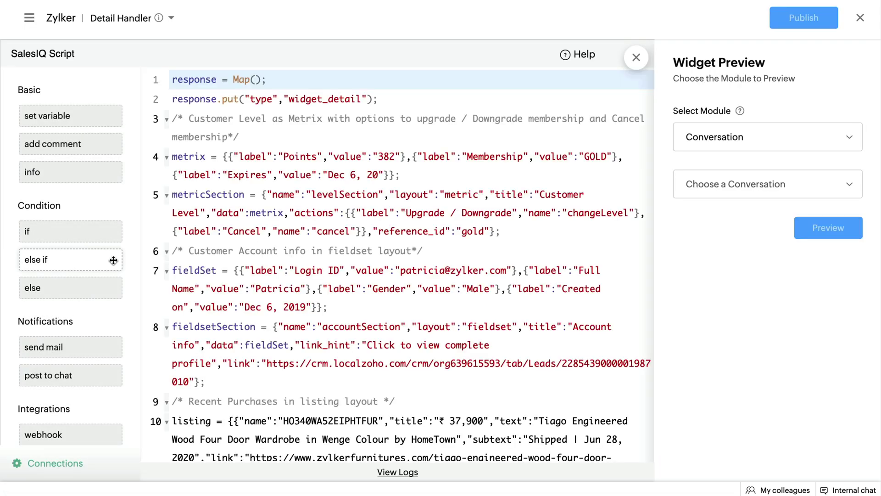
pyautogui.click(219, 252)
pyautogui.click(324, 198)
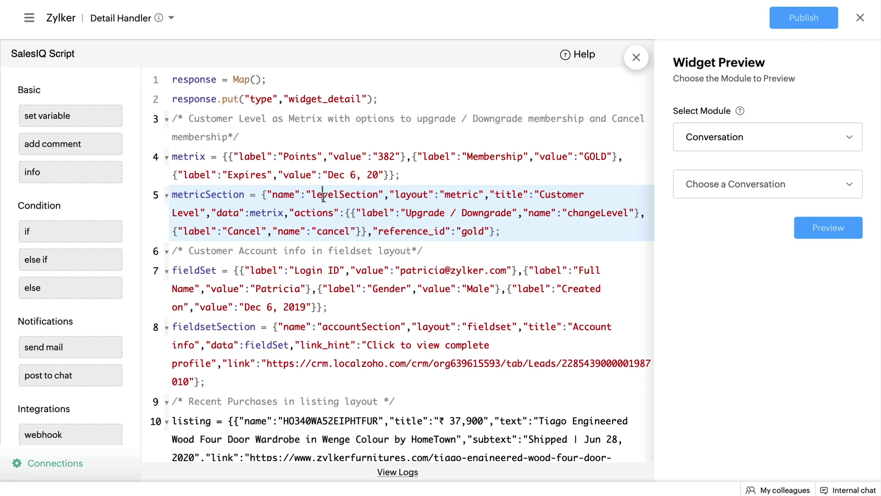
pyautogui.click(860, 18)
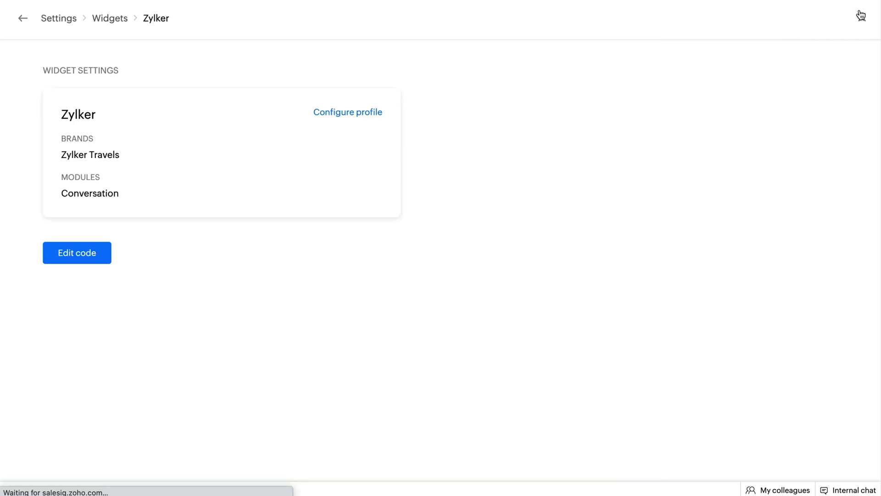
pyautogui.click(330, 113)
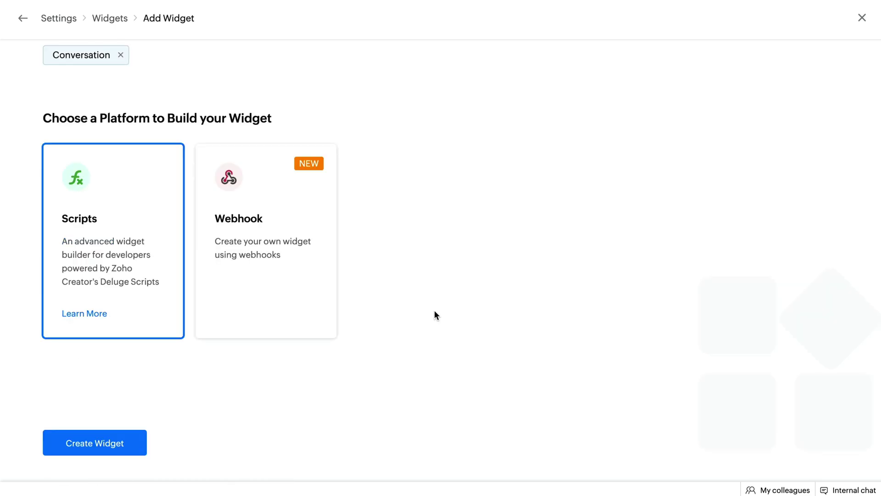
pyautogui.click(268, 289)
pyautogui.click(74, 445)
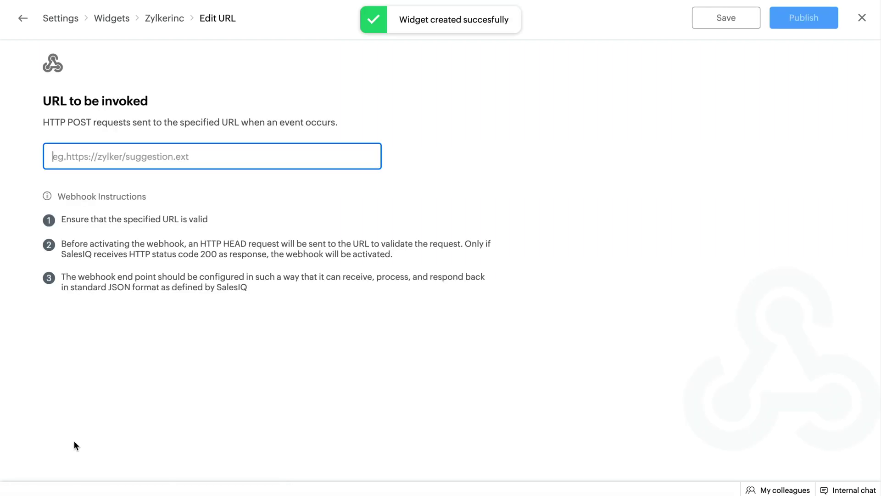
pyautogui.write('http://6bb98fdc9a46.ngrok.io/widgets')
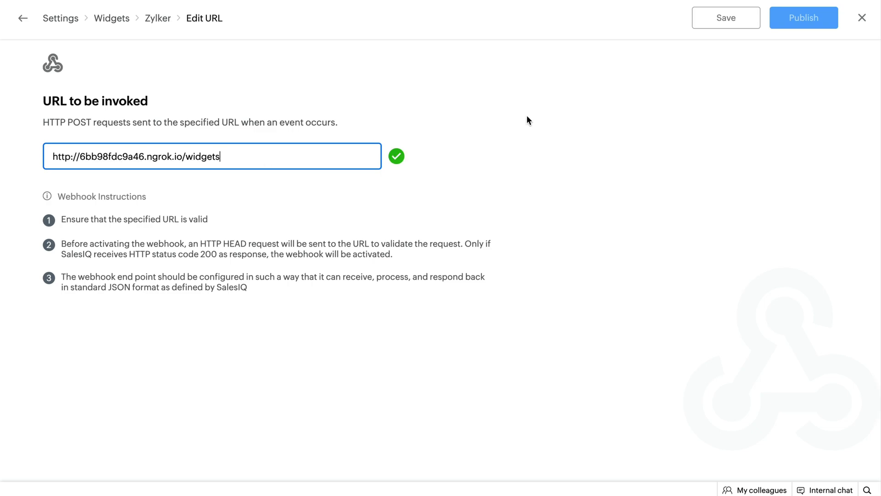
# Save the webhook URL and preview the widget's card for conversation #3009
pyautogui.click(702, 24)
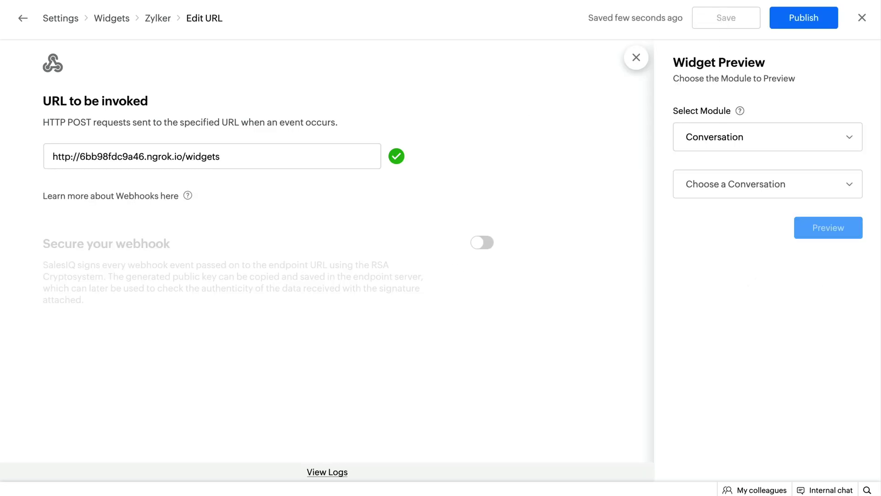
pyautogui.click(722, 183)
pyautogui.click(726, 221)
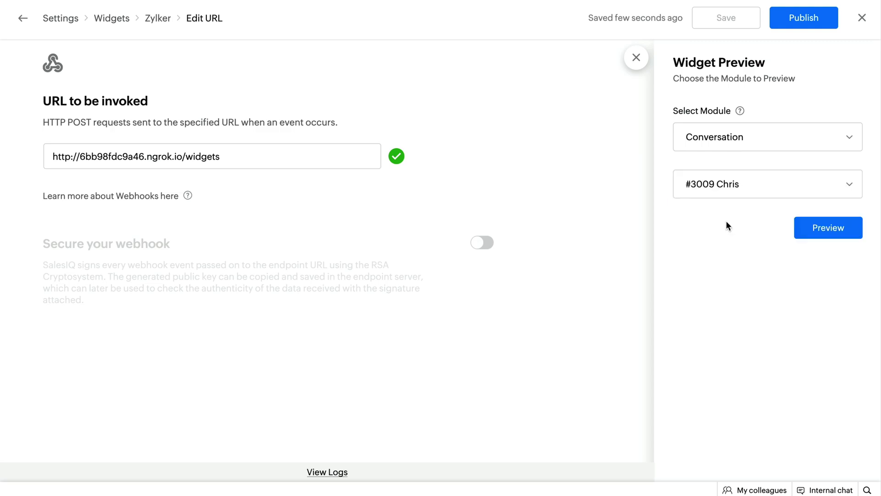
pyautogui.click(841, 230)
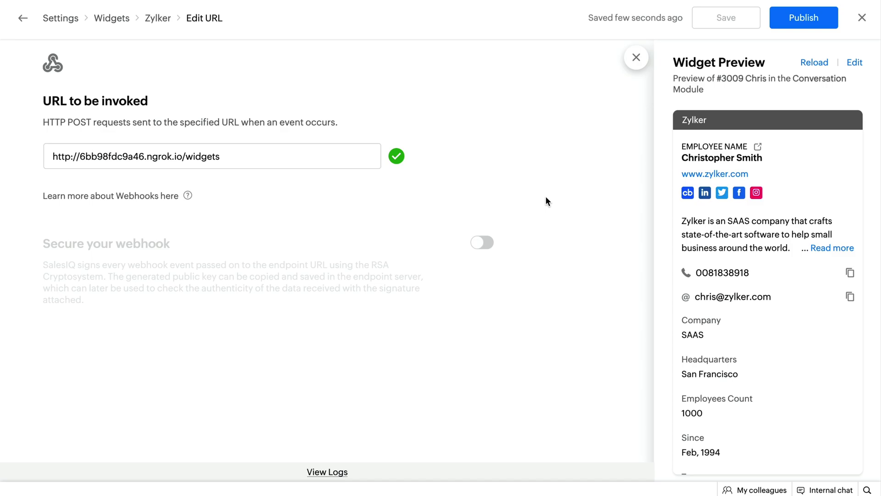
pyautogui.scroll(-10, 790, 315)
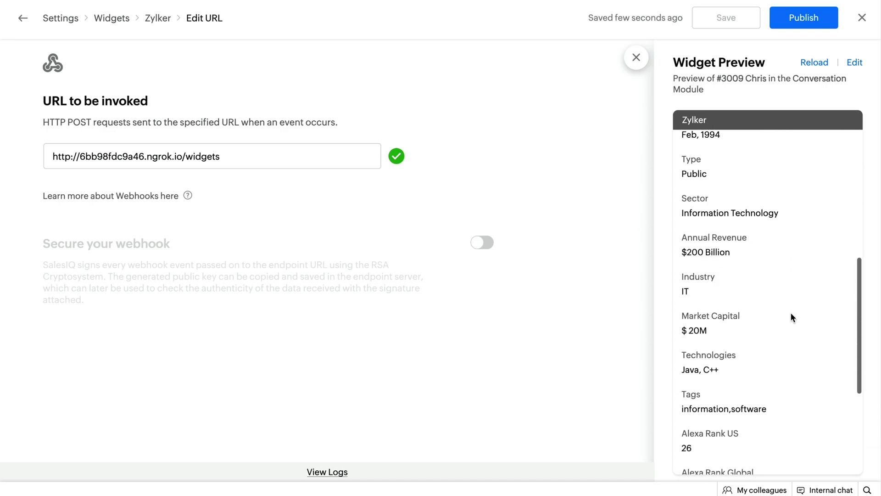
pyautogui.scroll(-3, 790, 315)
pyautogui.scroll(10, 790, 314)
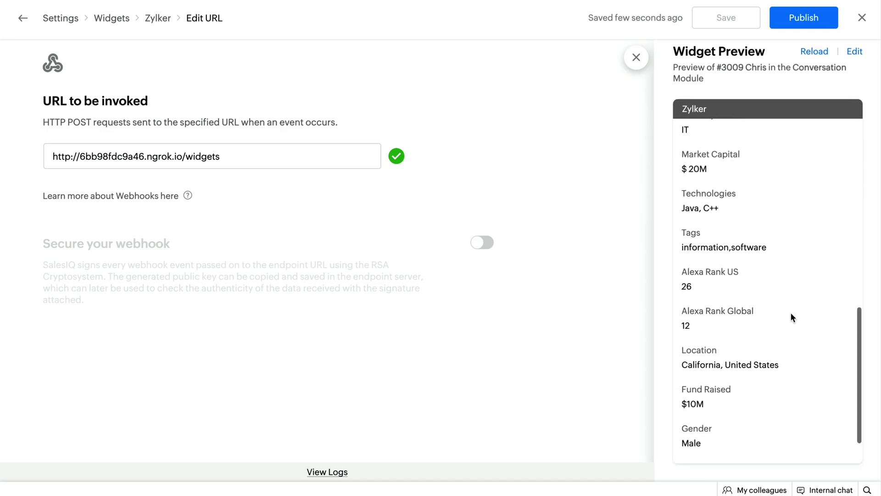
pyautogui.scroll(1, 790, 313)
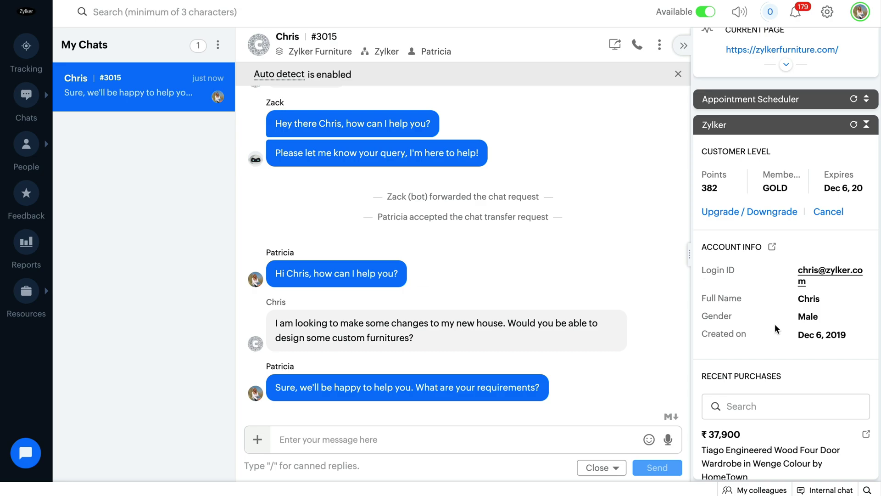
# Check the ₹18,995 study table purchase details, then begin adding a new request
pyautogui.scroll(-8, 774, 324)
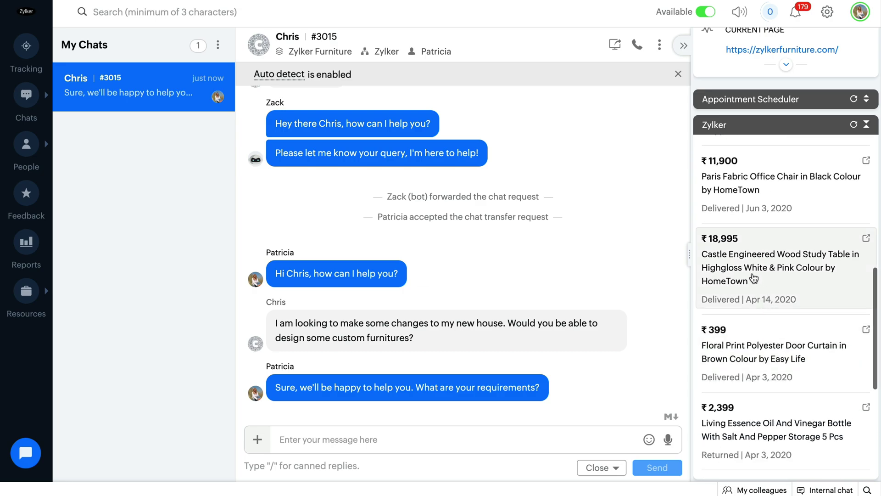
pyautogui.click(753, 278)
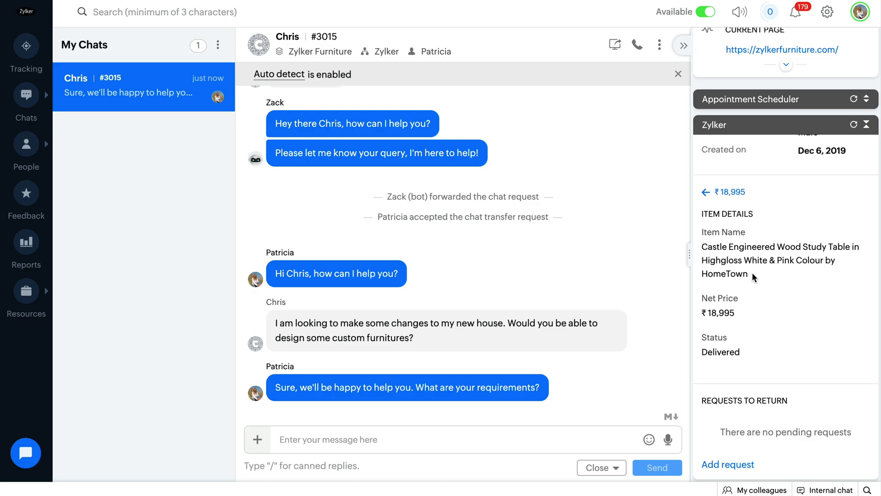
pyautogui.click(707, 192)
pyautogui.scroll(-8, 734, 298)
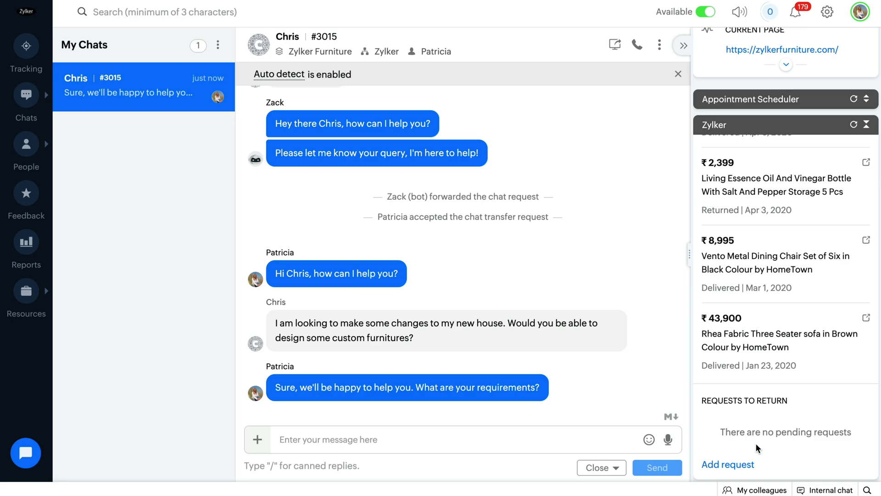
pyautogui.click(750, 463)
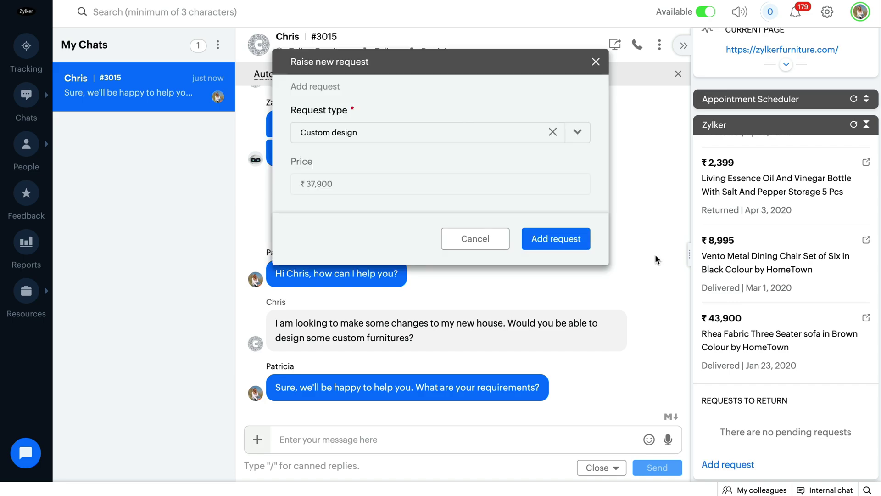